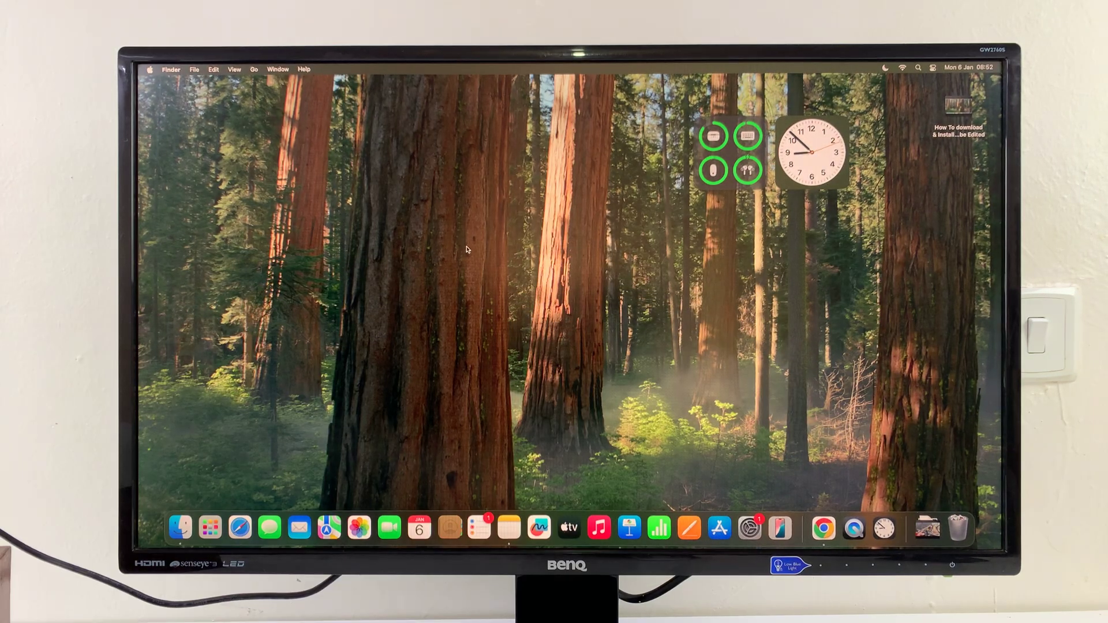
Try the shortcut menus on the desktop and on the video file, then dismiss them
{"action": "right_click", "coordinate": [467, 249]}
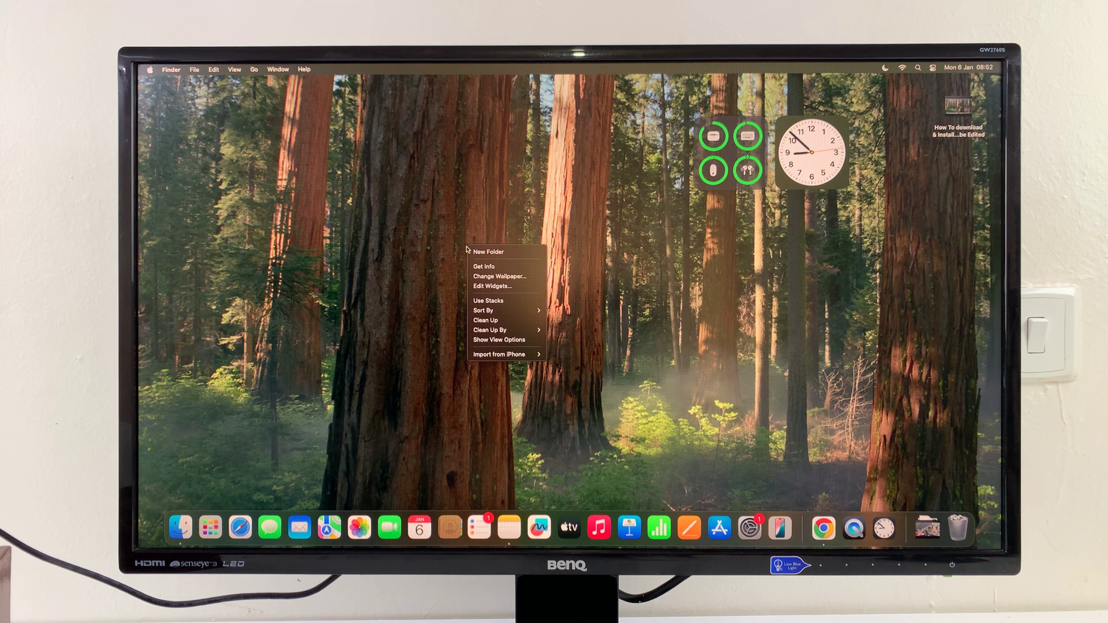
{"action": "left_click", "coordinate": [466, 252]}
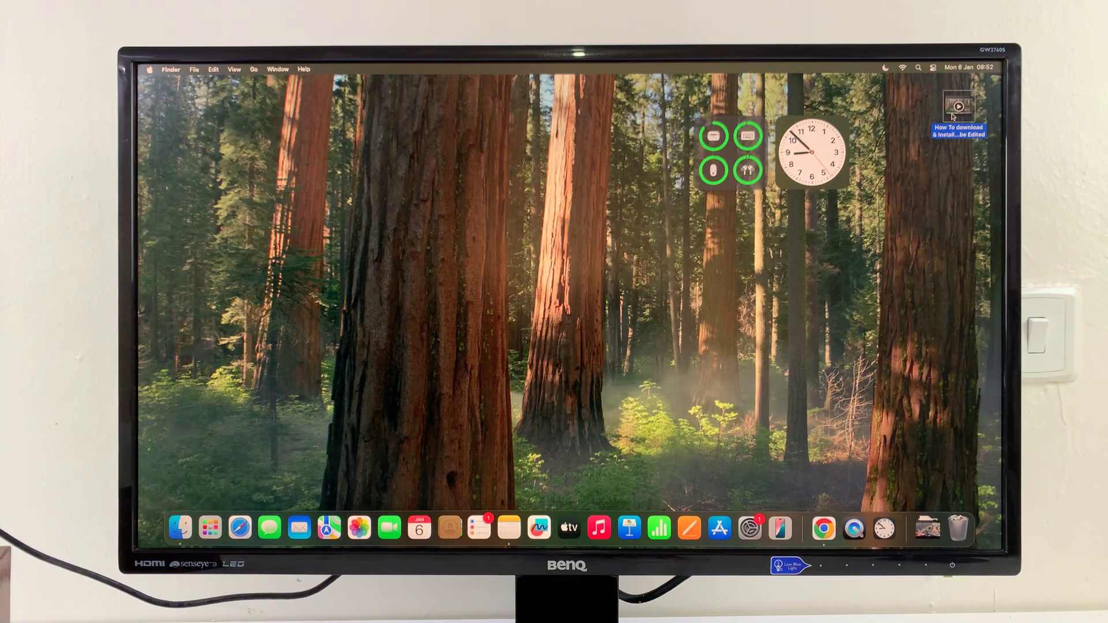
{"action": "right_click", "coordinate": [953, 116]}
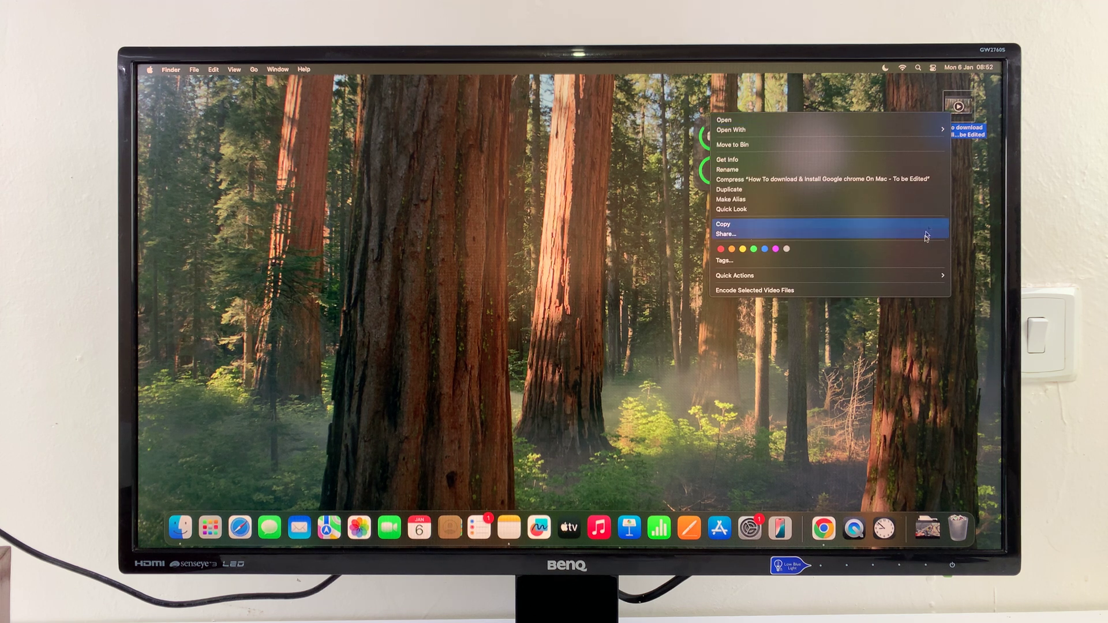
{"action": "left_click", "coordinate": [912, 331]}
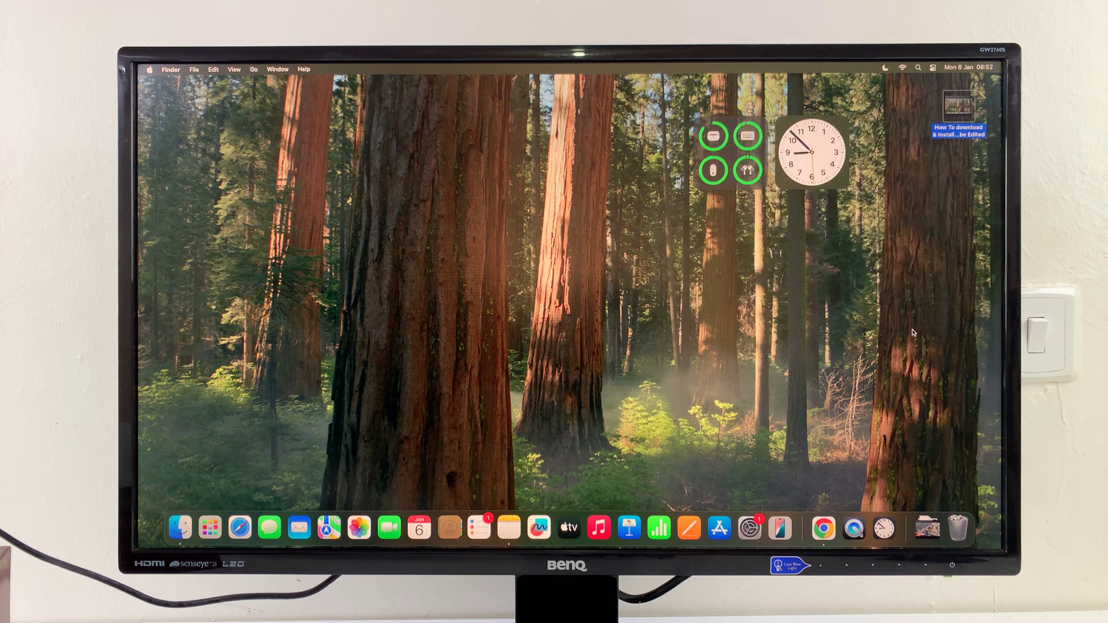
Deselect the video file and open System Settings, centred on screen
{"action": "left_click", "coordinate": [912, 332]}
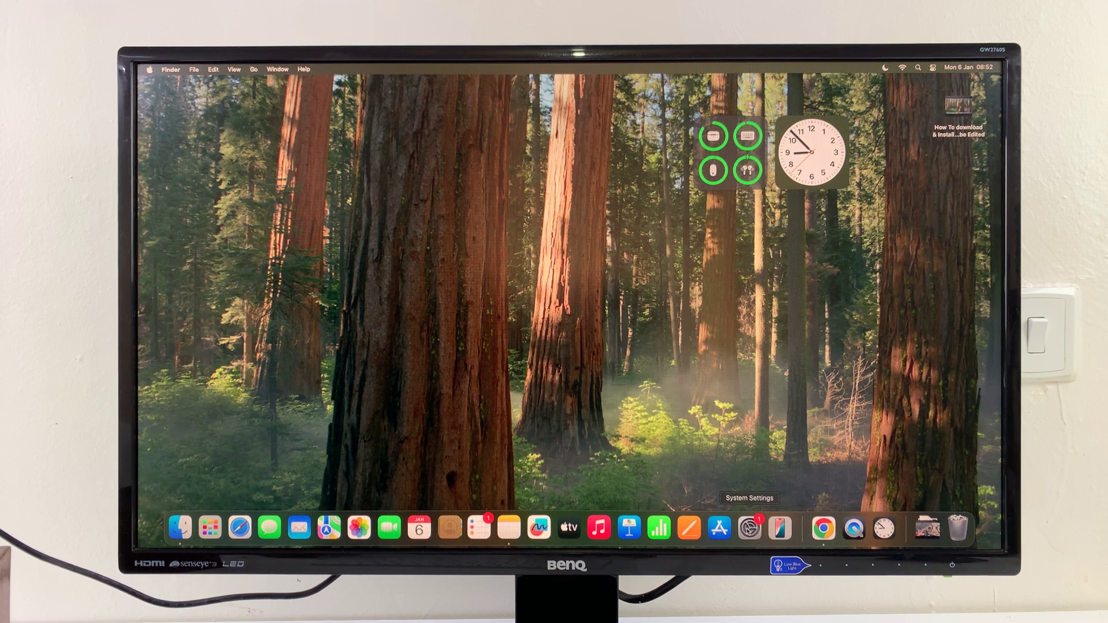
{"action": "left_click", "coordinate": [749, 526]}
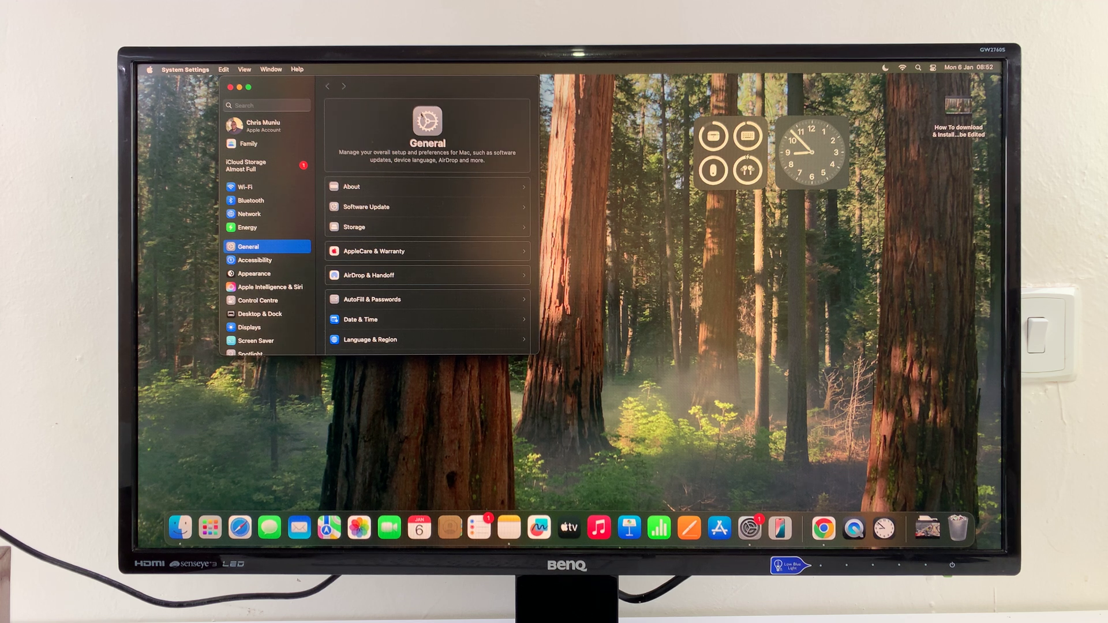
{"action": "left_click_drag", "start_coordinate": [411, 83], "coordinate": [572, 150]}
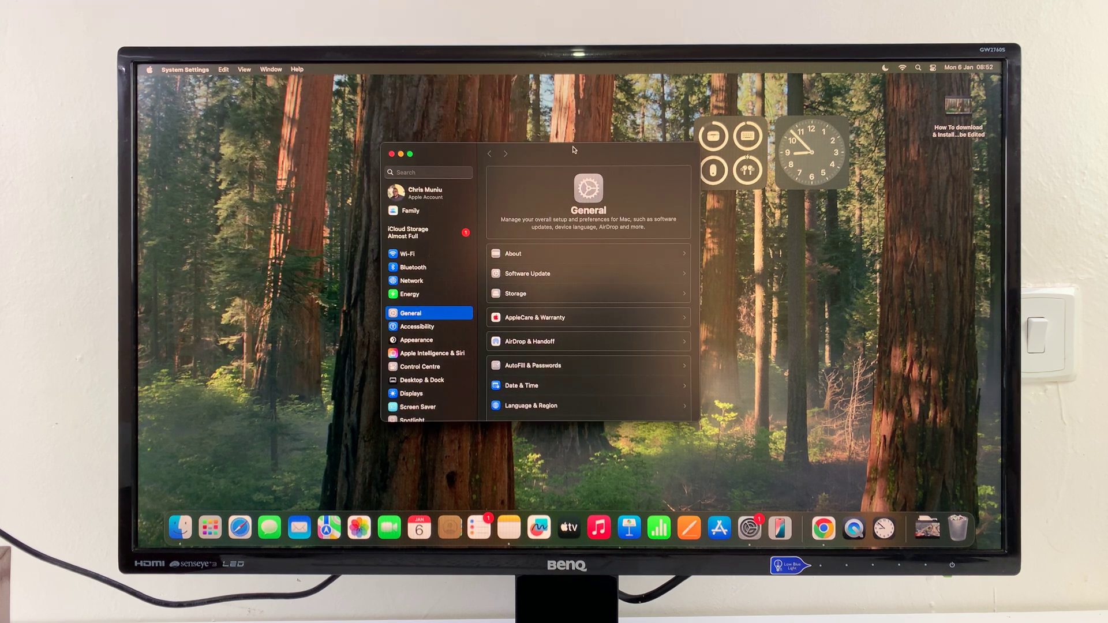
{"action": "scroll", "coordinate": [429, 277], "scroll_direction": "down", "scroll_amount": 5}
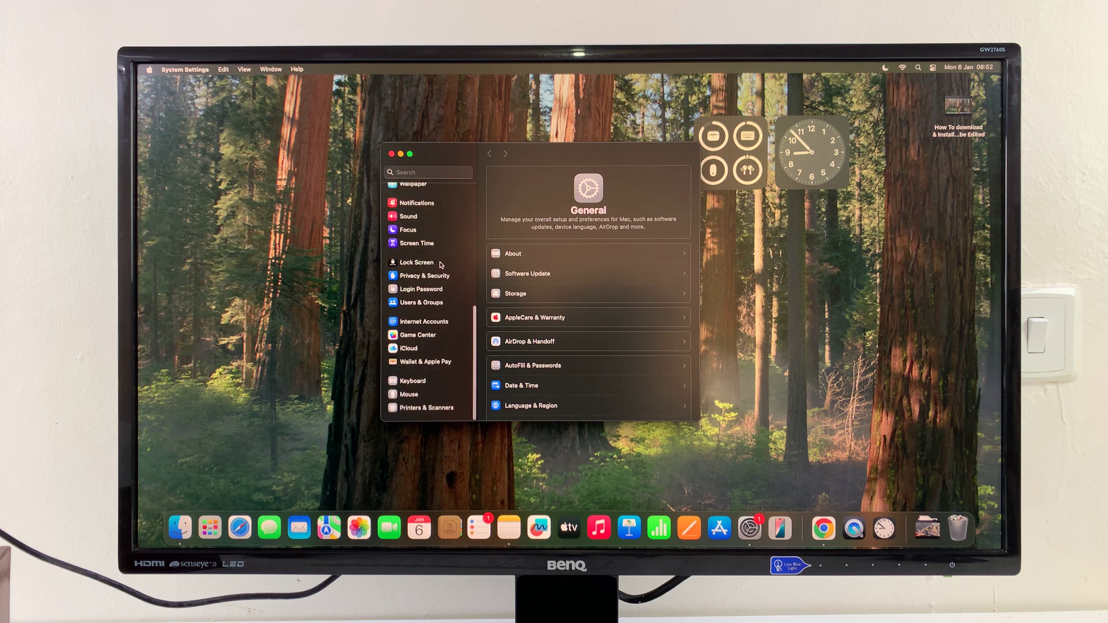
On the Mouse page, change Secondary click from Off to Click Right Side
{"action": "left_click", "coordinate": [419, 399]}
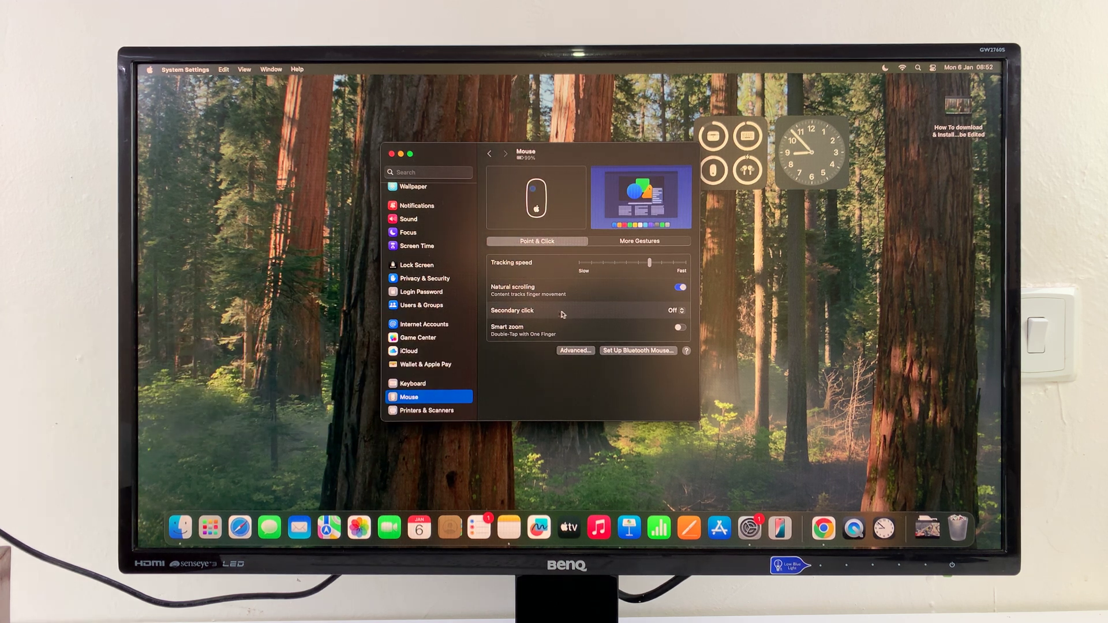
{"action": "left_click", "coordinate": [676, 312]}
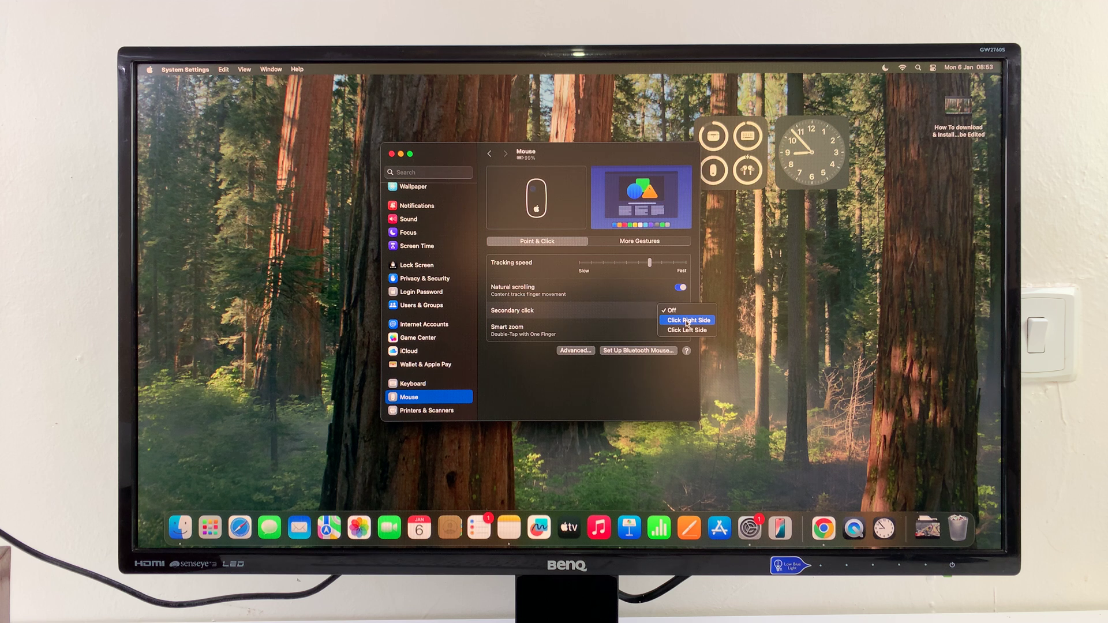
{"action": "left_click", "coordinate": [688, 322]}
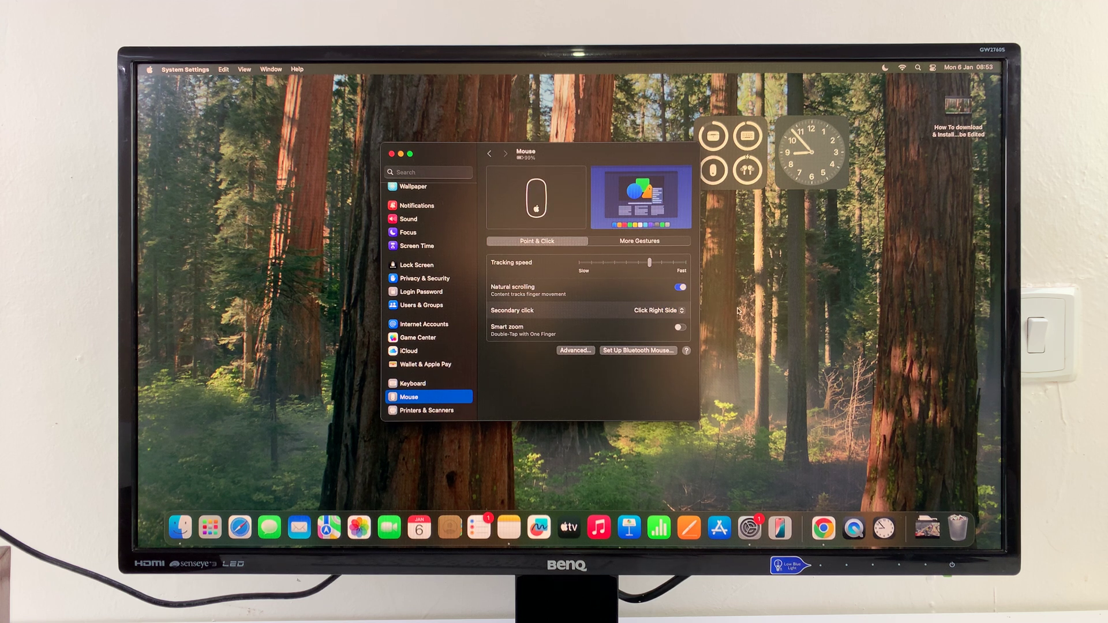
Quit System Settings and confirm right-click menus appear on the desktop and video file
{"action": "left_click", "coordinate": [391, 156]}
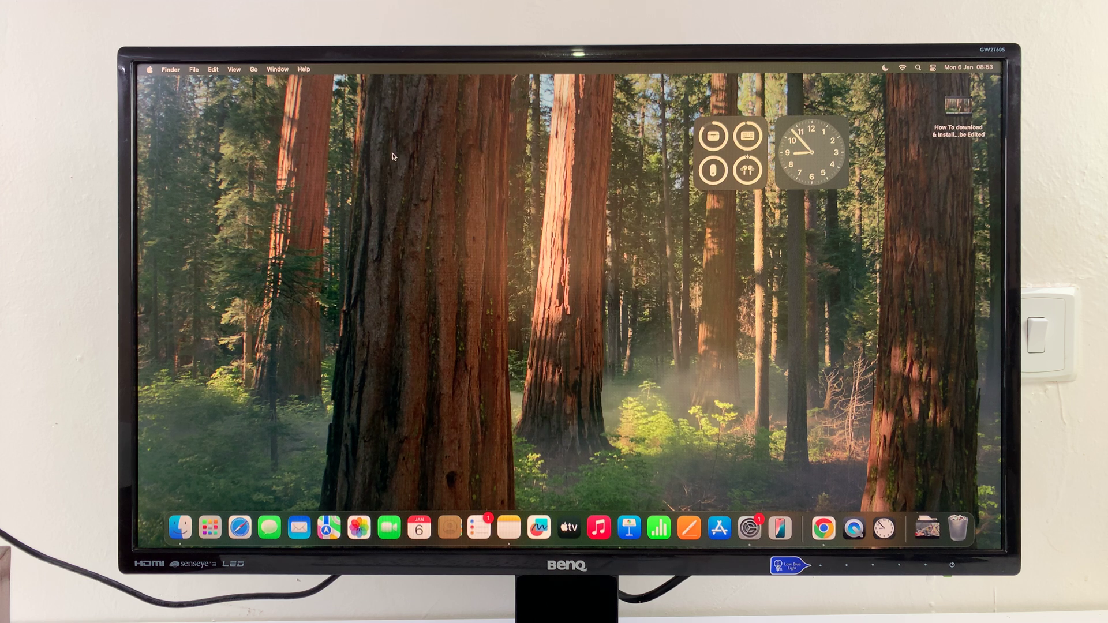
{"action": "right_click", "coordinate": [500, 203]}
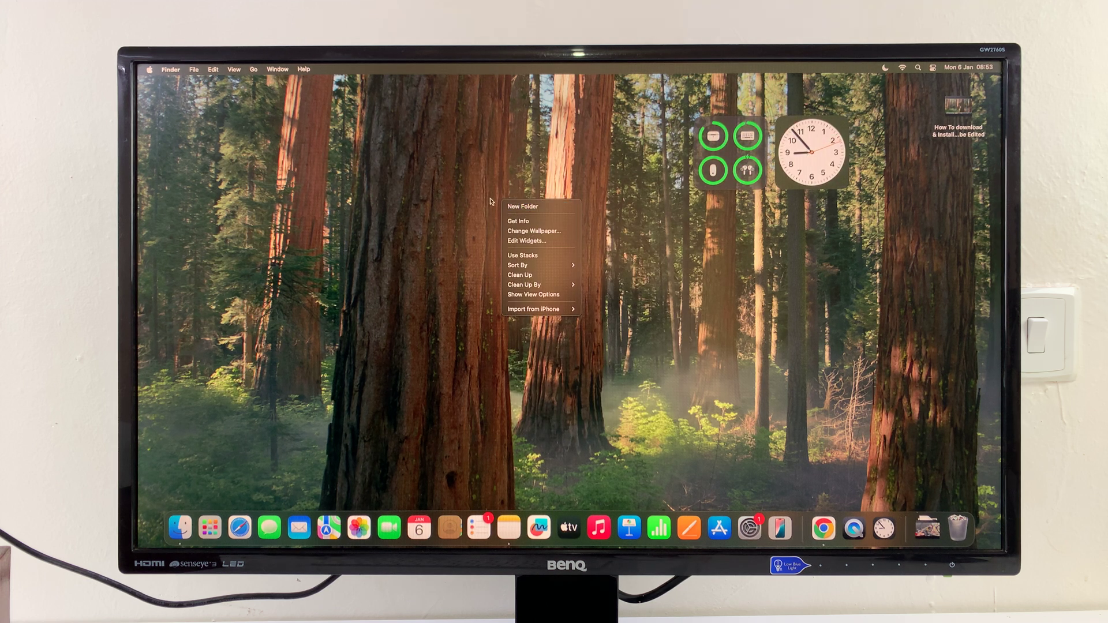
{"action": "left_click", "coordinate": [483, 202]}
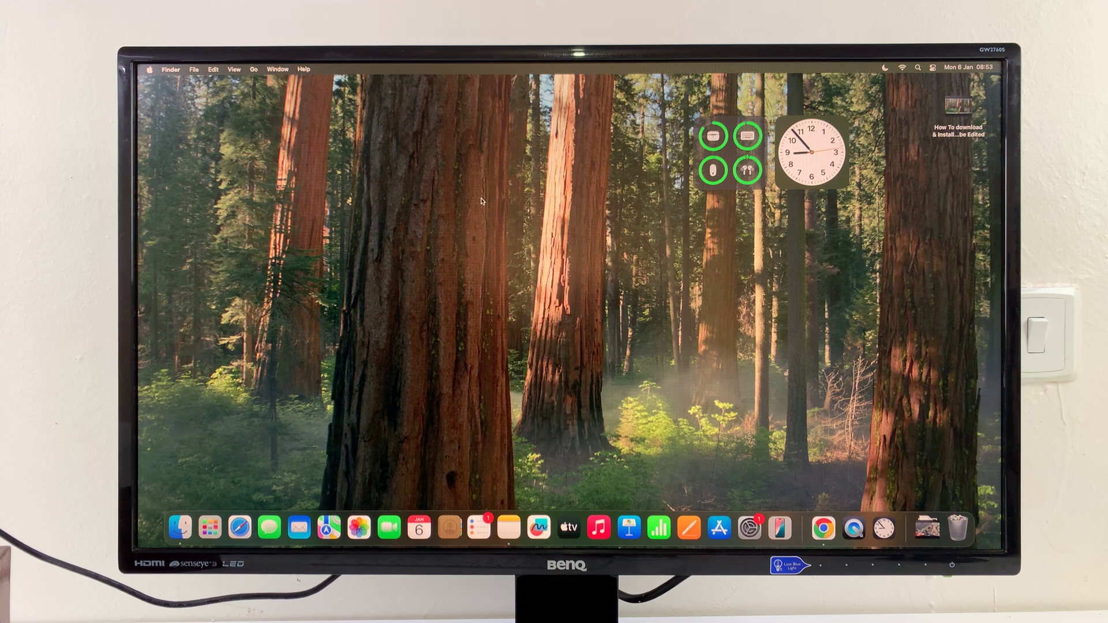
{"action": "left_click", "coordinate": [951, 111]}
{"action": "right_click", "coordinate": [951, 111]}
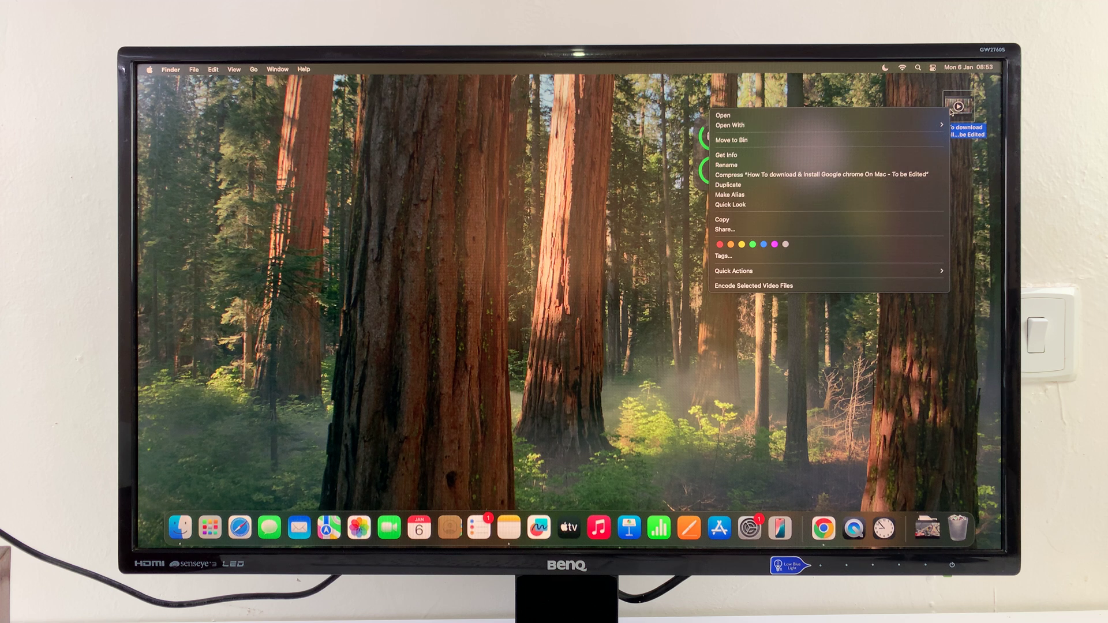
{"action": "left_click", "coordinate": [580, 158]}
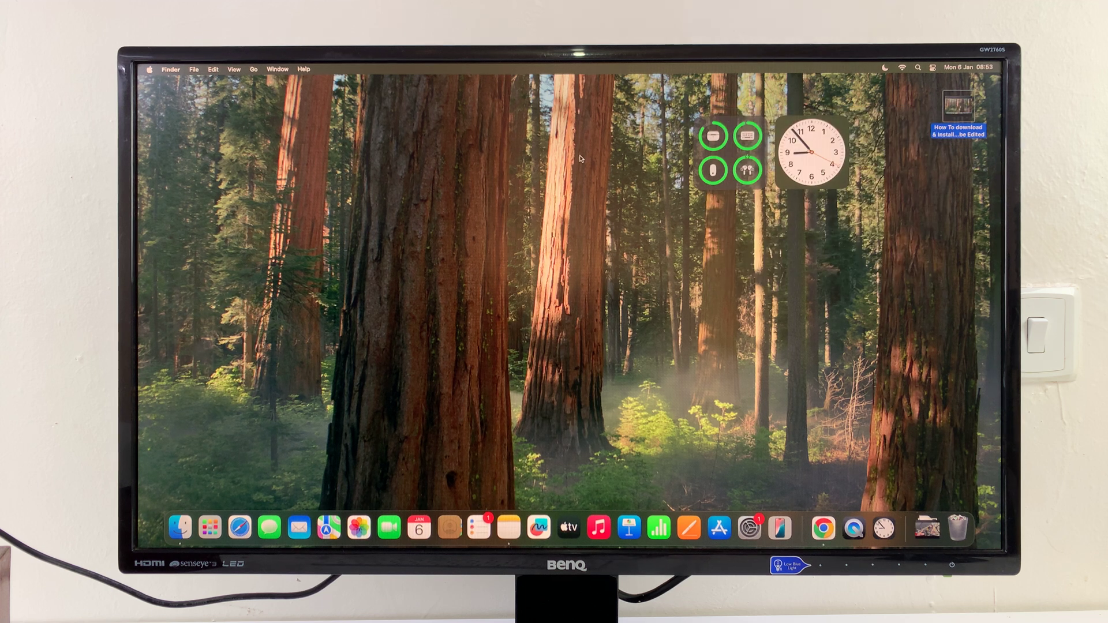